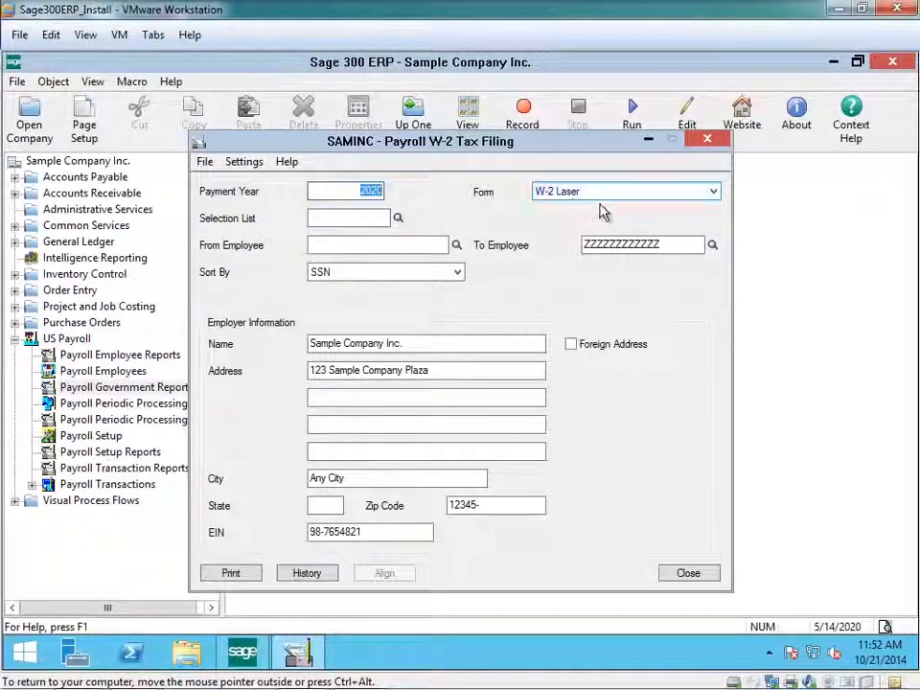
Choose W-2 Laser as the form for the 2020 payroll tax filing.
{"action": "left_click", "coordinate": [627, 196]}
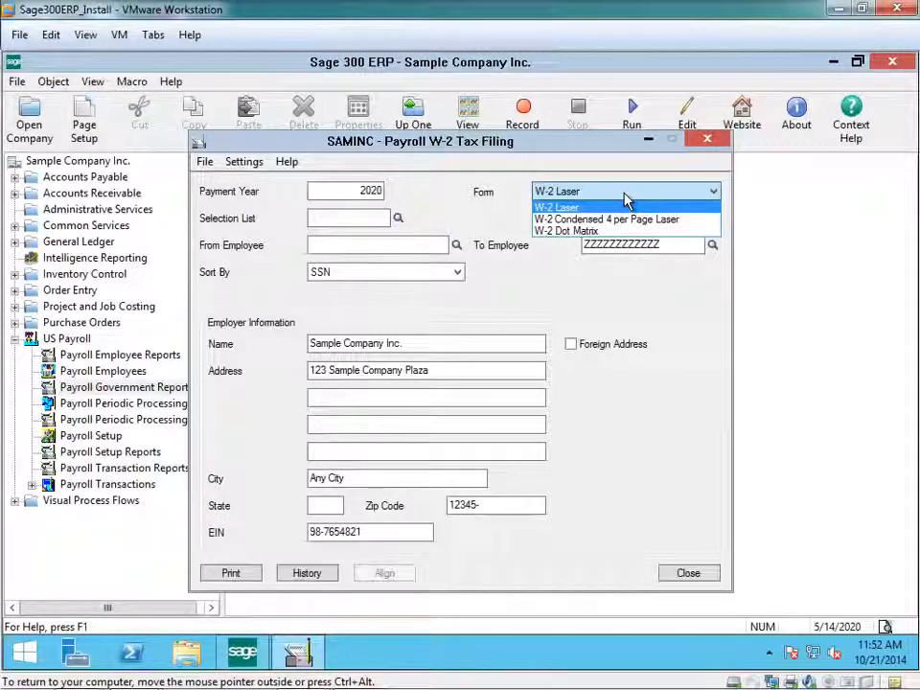
{"action": "left_click", "coordinate": [612, 209]}
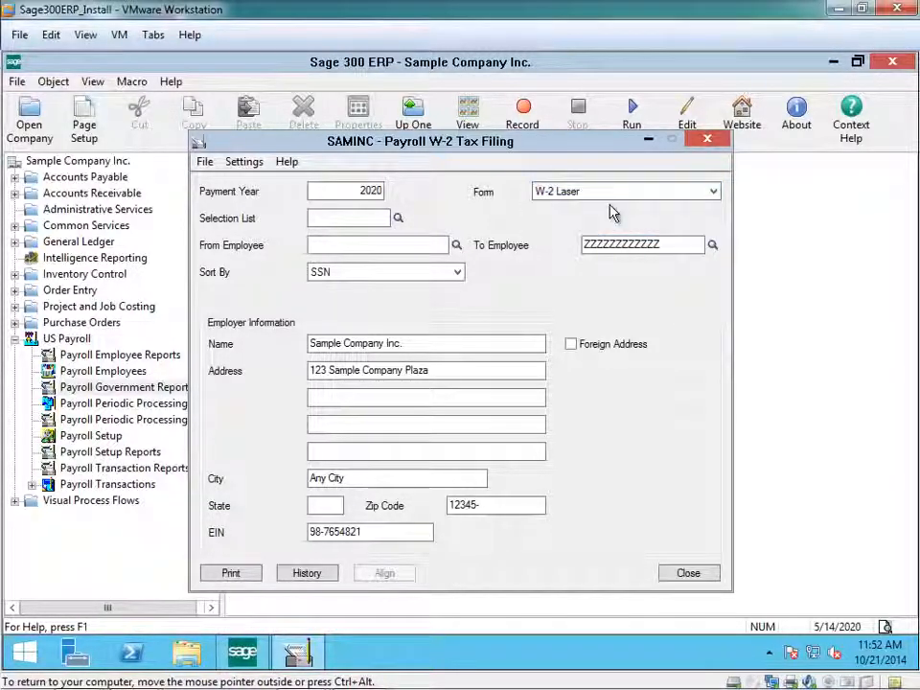
{"action": "left_click", "coordinate": [333, 219]}
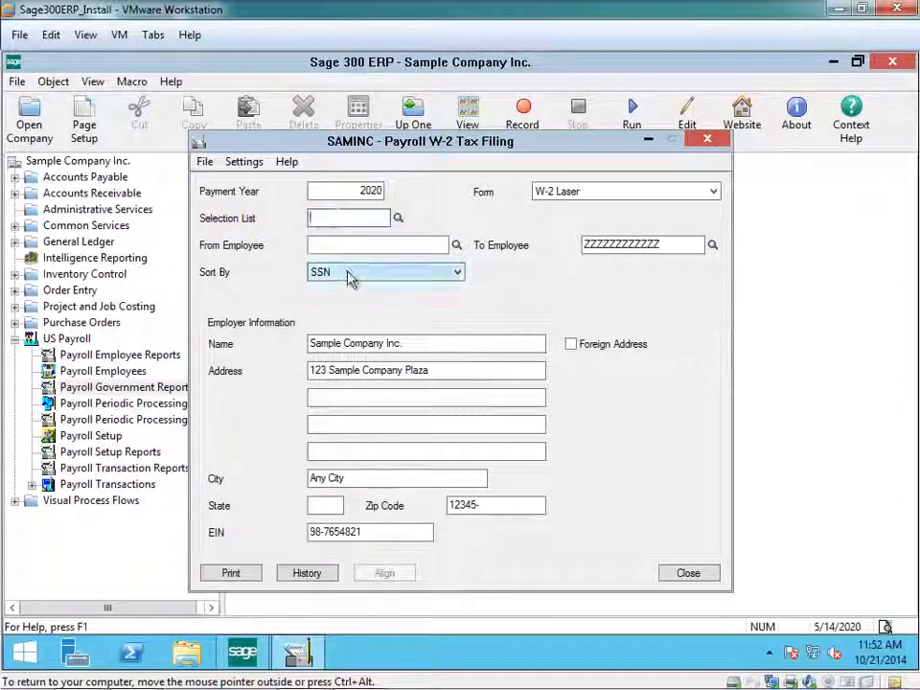
Limit the W-2 filing to the employee range from 100010 to 201410.
{"action": "left_click", "coordinate": [354, 243]}
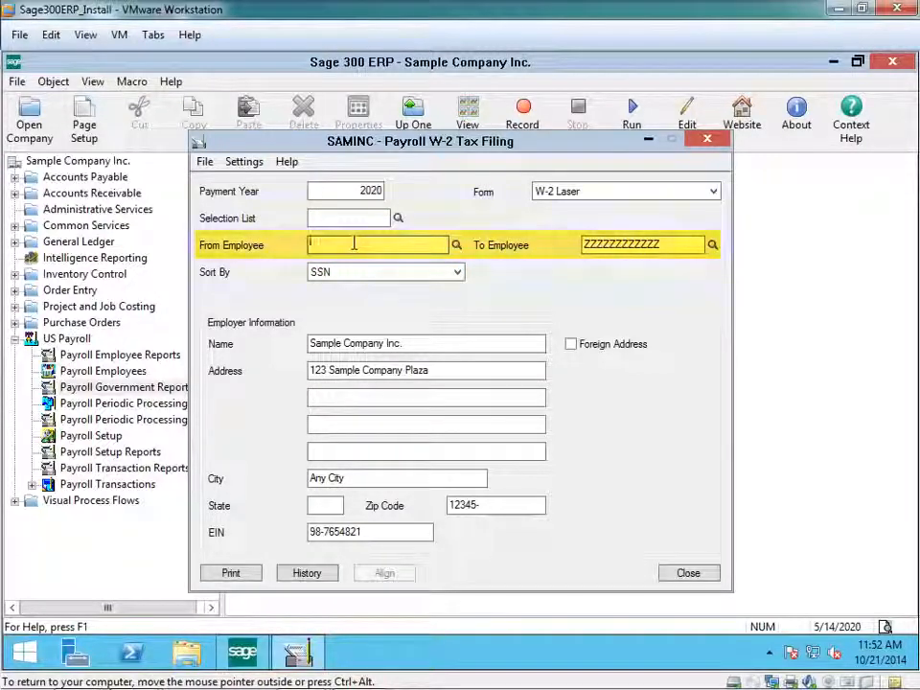
{"action": "left_click", "coordinate": [457, 245]}
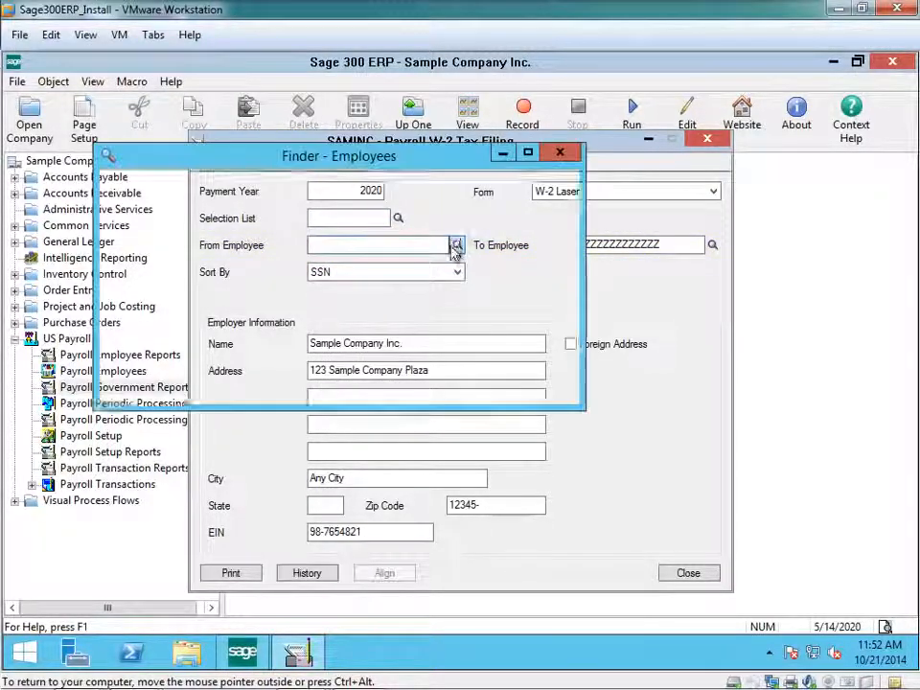
{"action": "double_click", "coordinate": [129, 300]}
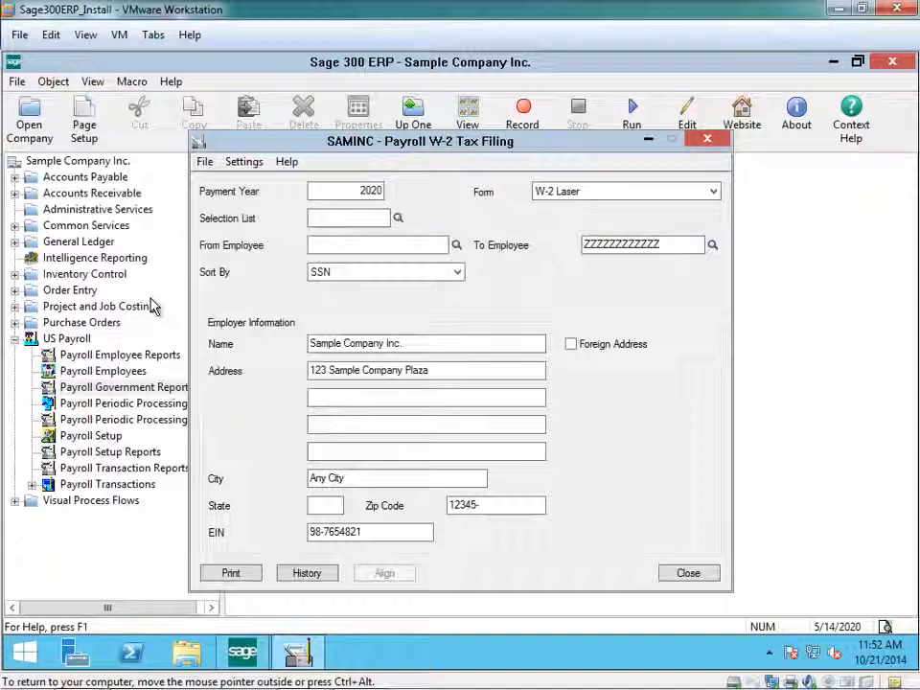
{"action": "left_click", "coordinate": [714, 247]}
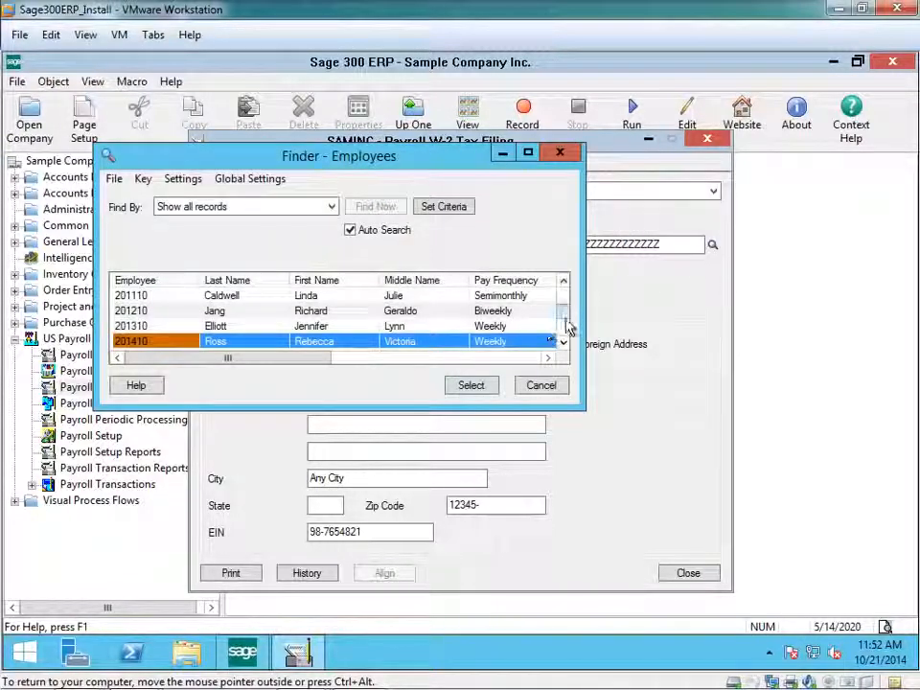
{"action": "left_click", "coordinate": [468, 388]}
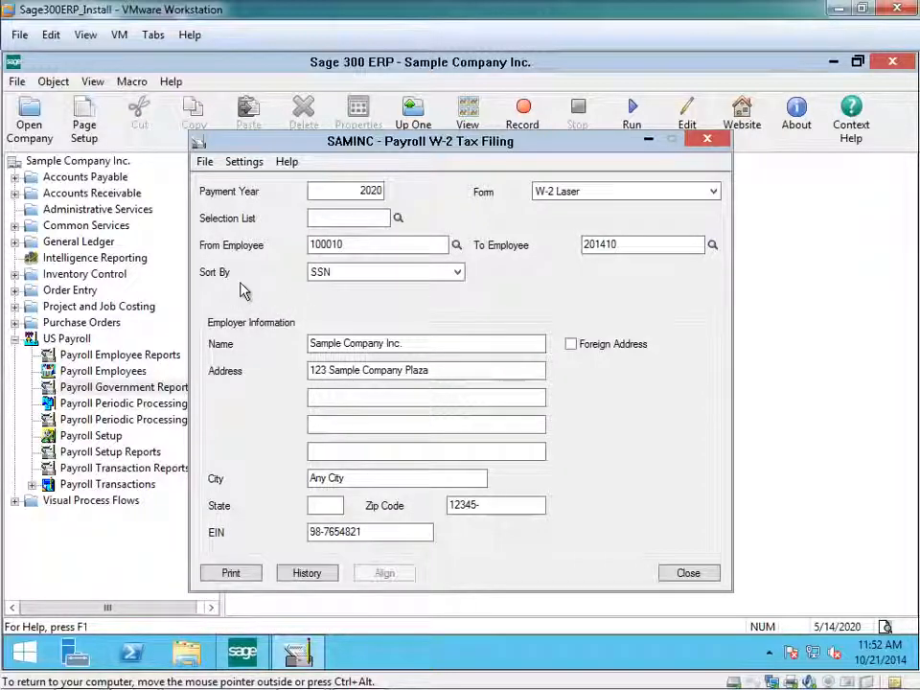
Sort the W-2s by Employee Name and enter WA as the employer's state.
{"action": "left_click", "coordinate": [458, 273]}
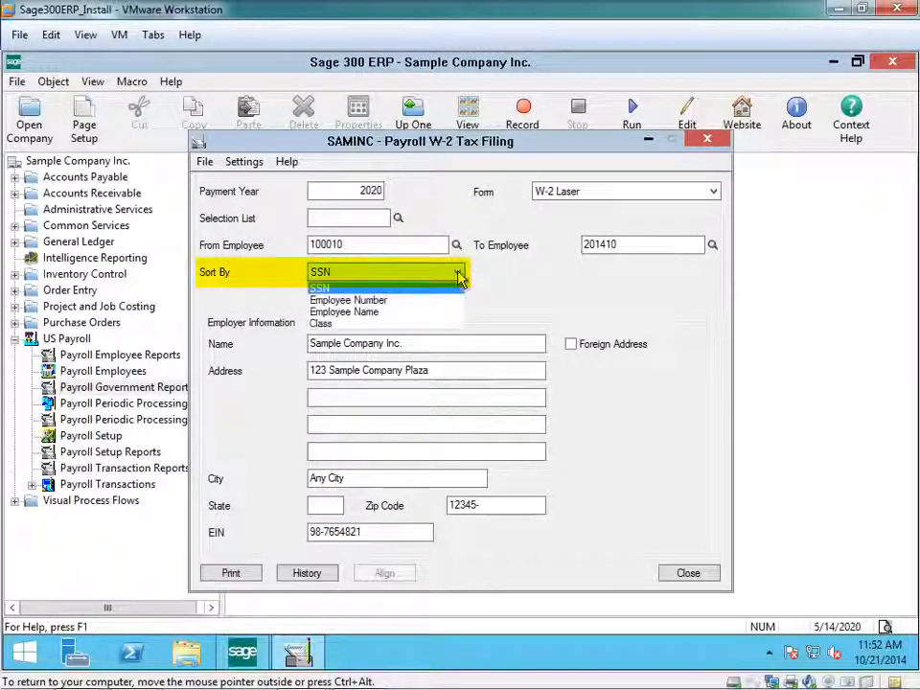
{"action": "left_click", "coordinate": [404, 311]}
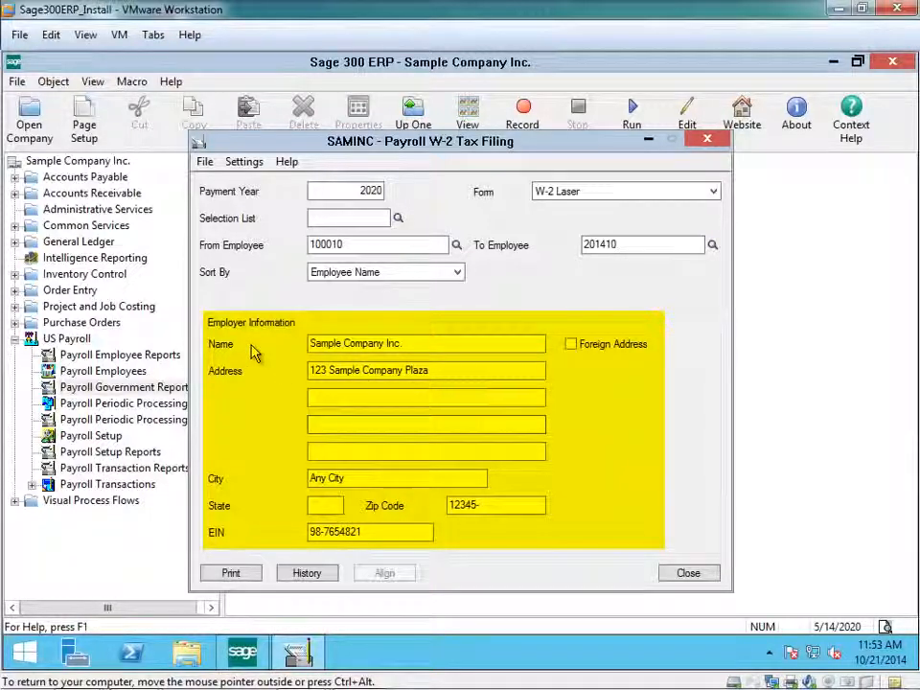
{"action": "left_click", "coordinate": [332, 507]}
{"action": "type", "text": "WA"}
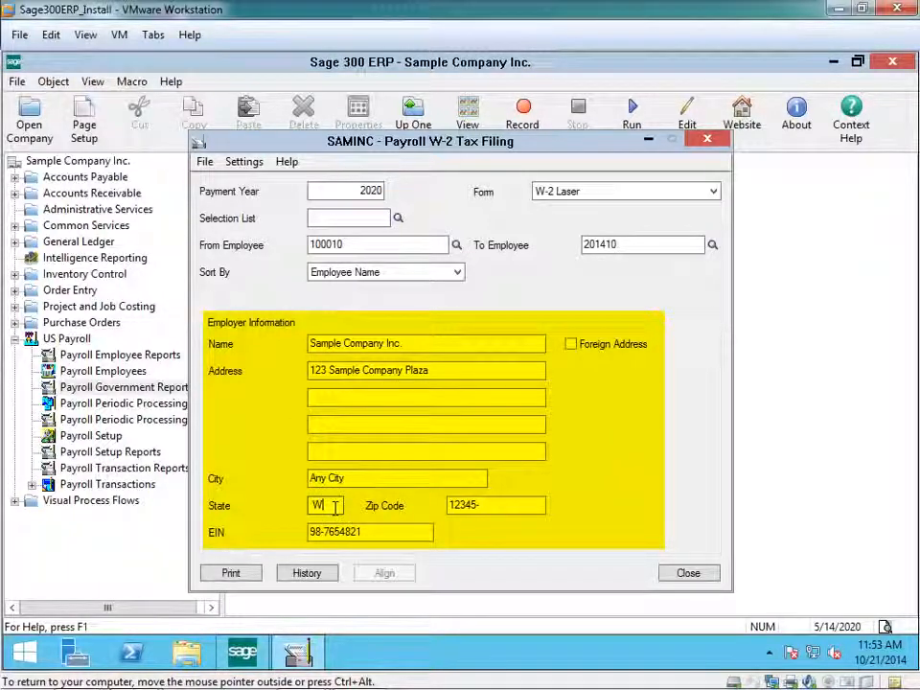
{"action": "left_click", "coordinate": [514, 505]}
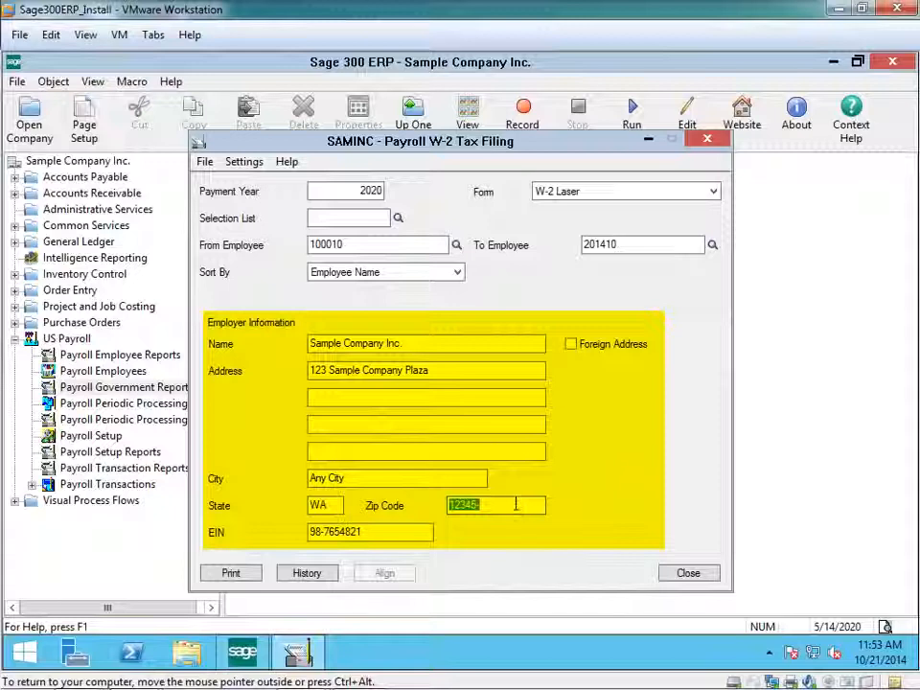
{"action": "left_click", "coordinate": [391, 537]}
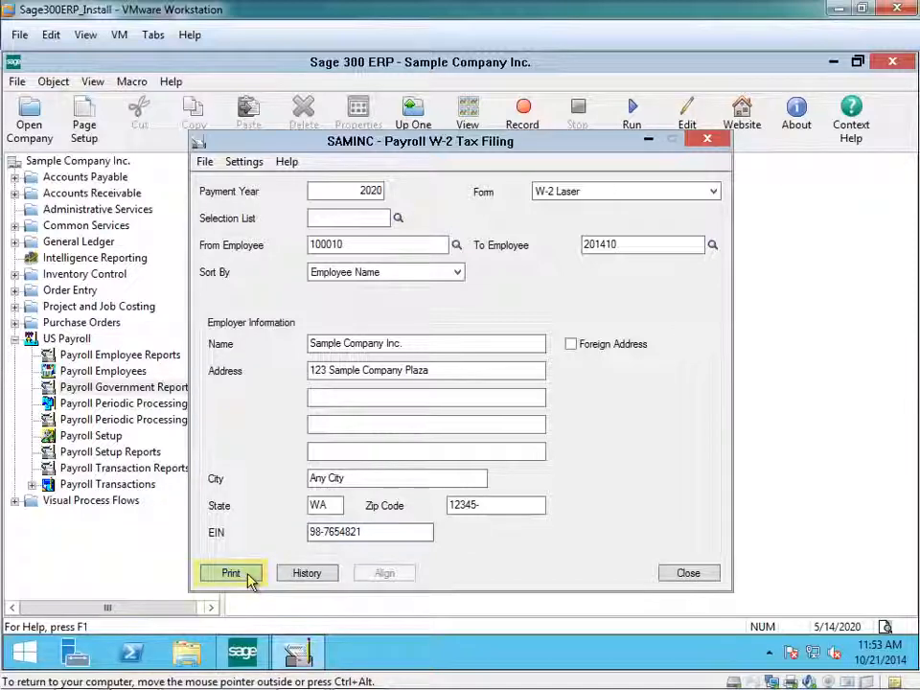
Start printing the W-2s with expired forms, continuing past the reporting period warning without using the work-in-progress.
{"action": "left_click", "coordinate": [251, 575]}
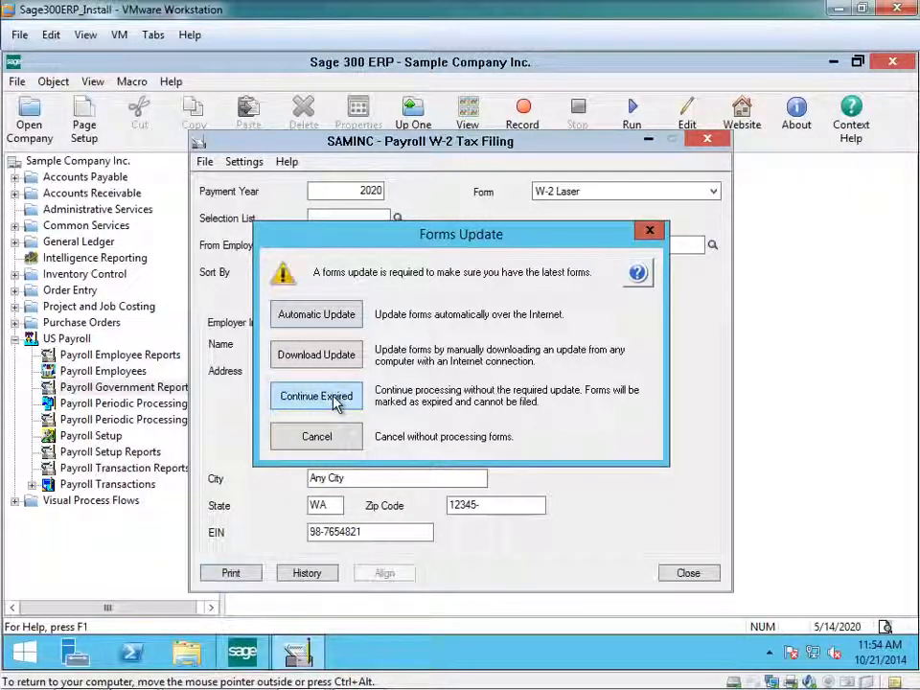
{"action": "left_click", "coordinate": [335, 404]}
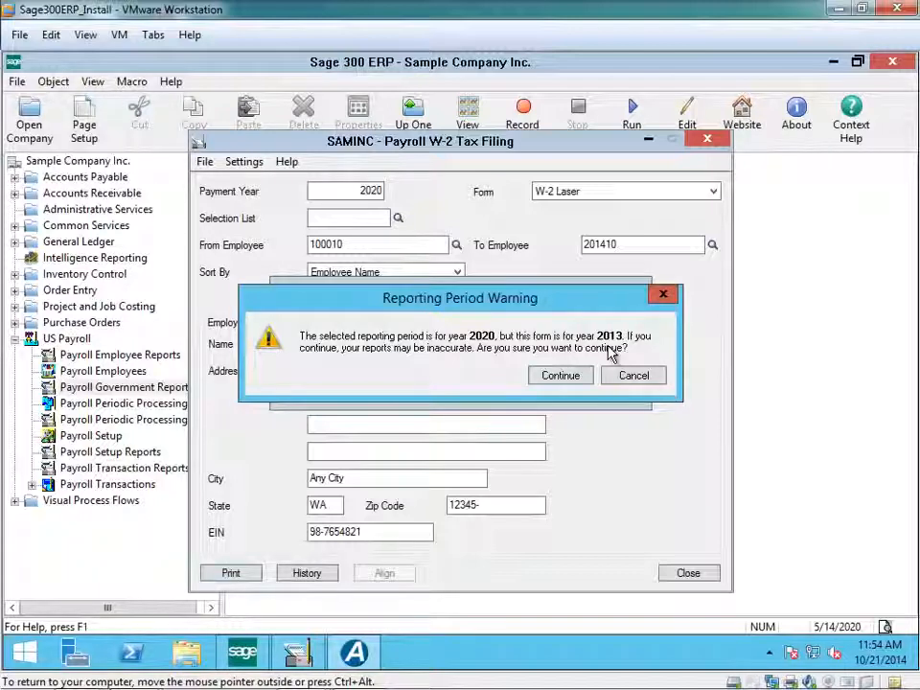
{"action": "left_click", "coordinate": [568, 381]}
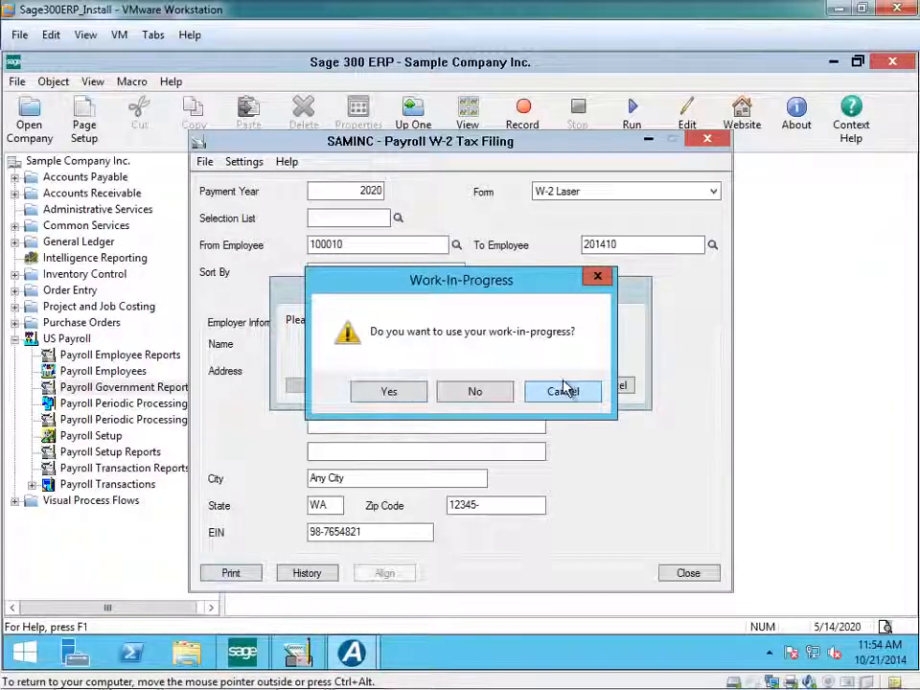
{"action": "left_click", "coordinate": [474, 393]}
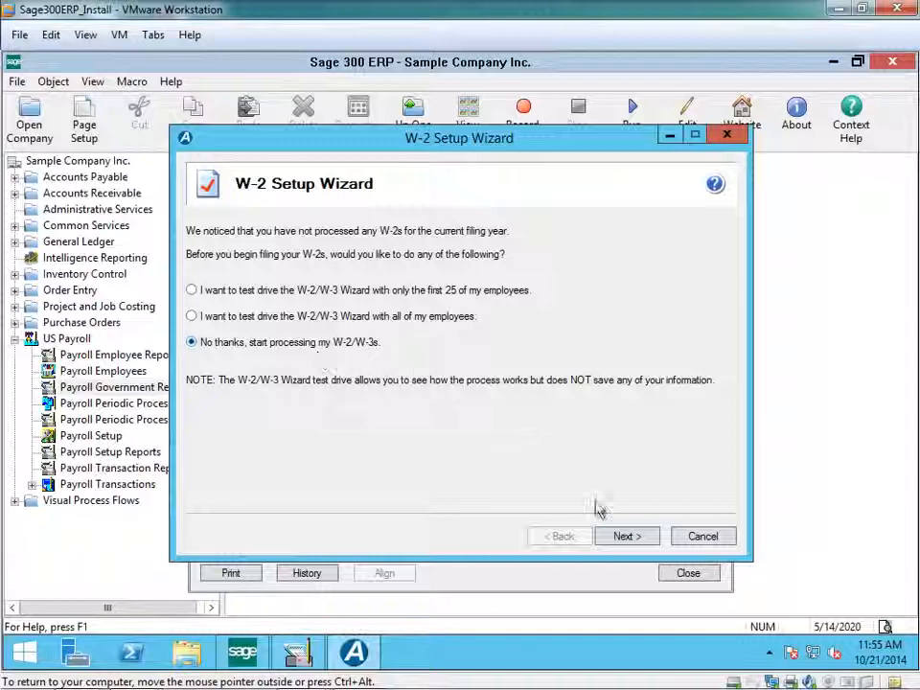
Start processing the actual W-2/W-3s instead of a test drive, accepting the company's FEIN and its company information.
{"action": "left_click", "coordinate": [625, 536]}
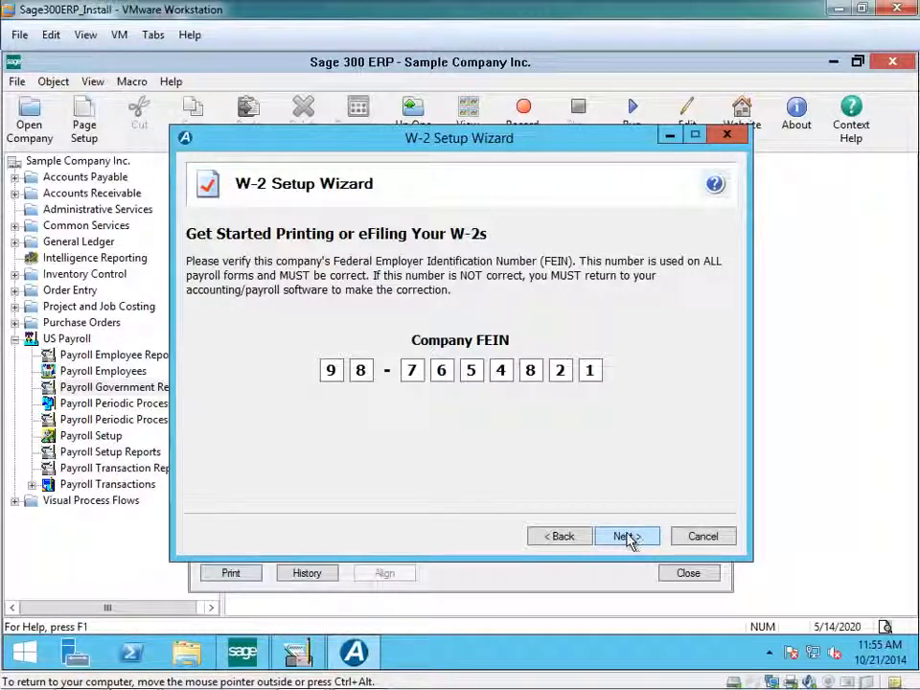
{"action": "left_click", "coordinate": [625, 536]}
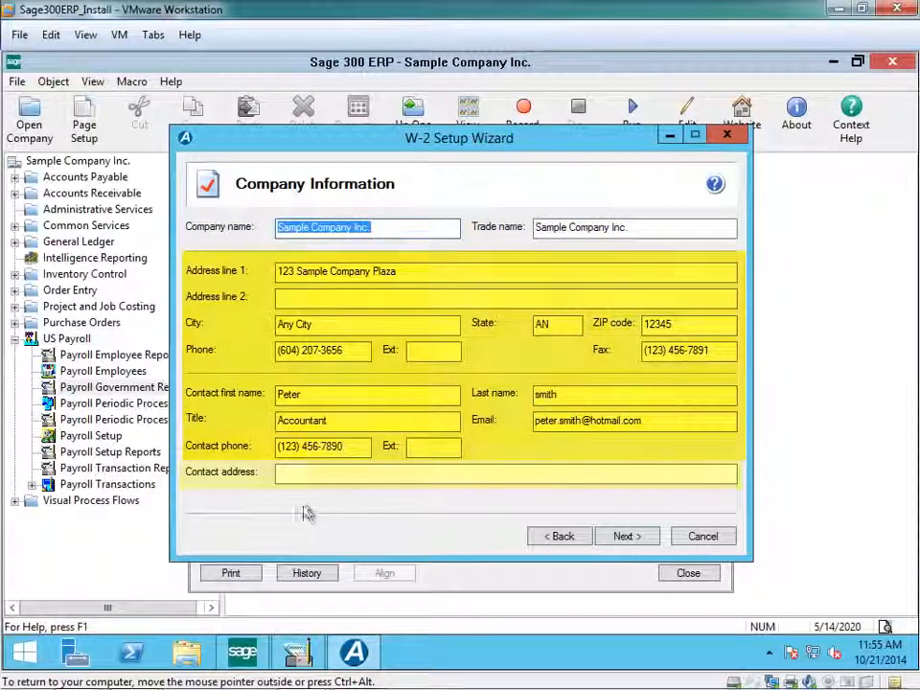
{"action": "left_click", "coordinate": [307, 472]}
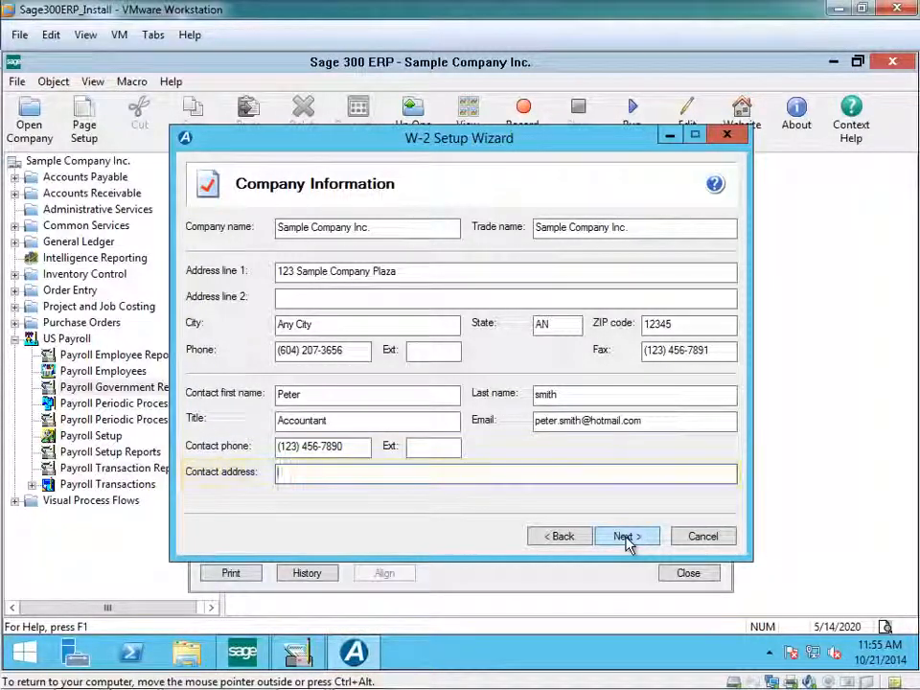
{"action": "left_click", "coordinate": [625, 538]}
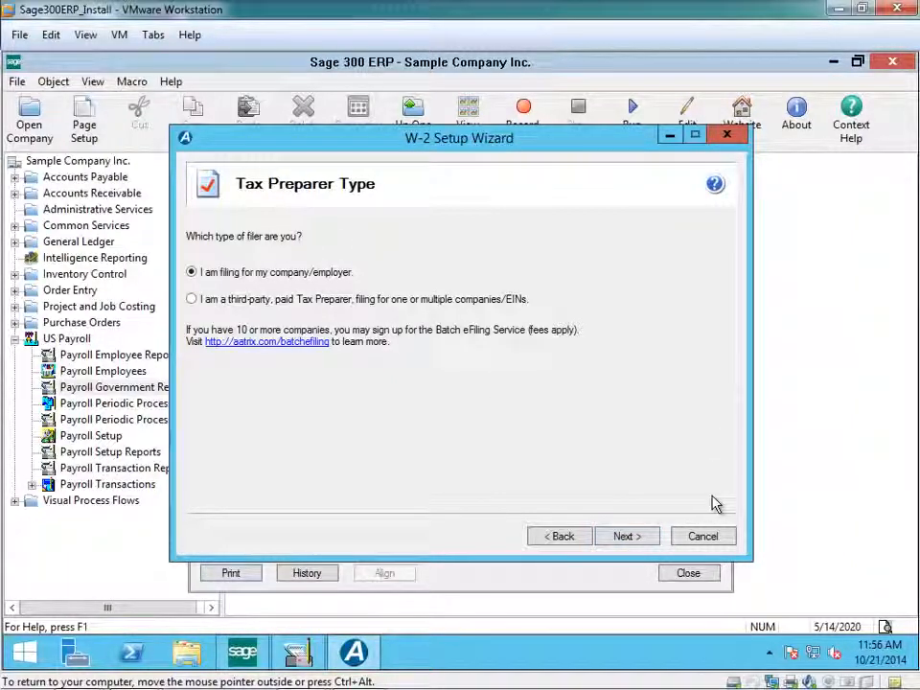
Accept filing for the company/employer, the state and local tax items, and No for all five data verification questions.
{"action": "left_click", "coordinate": [625, 537]}
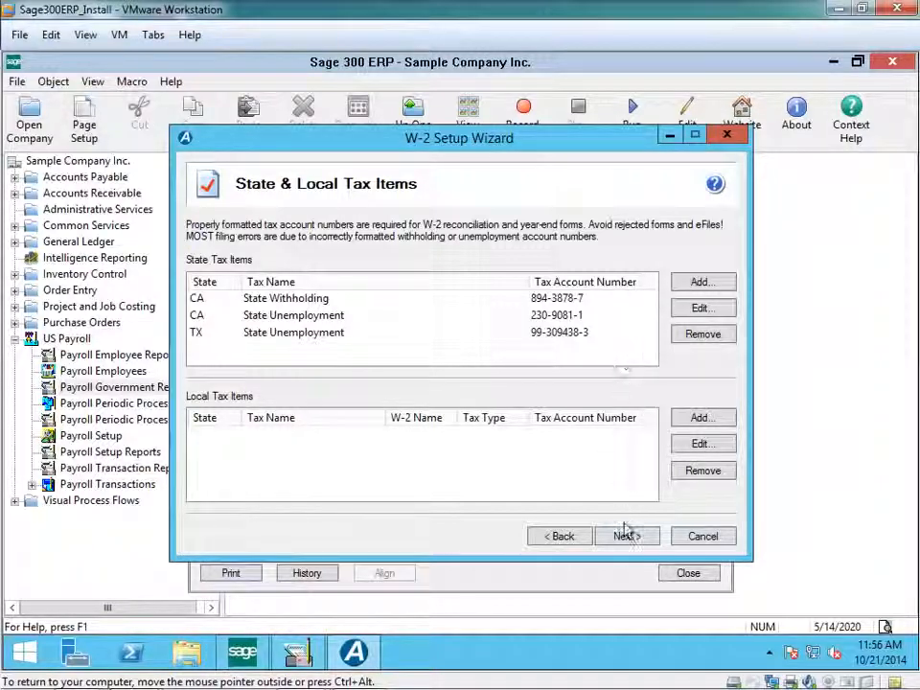
{"action": "left_click", "coordinate": [629, 542]}
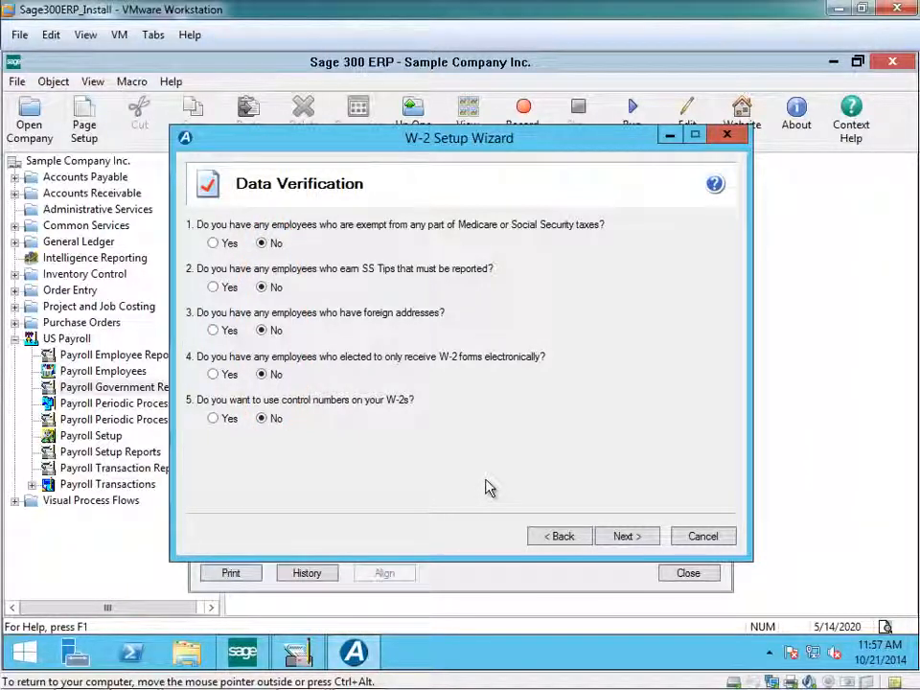
{"action": "left_click", "coordinate": [628, 536]}
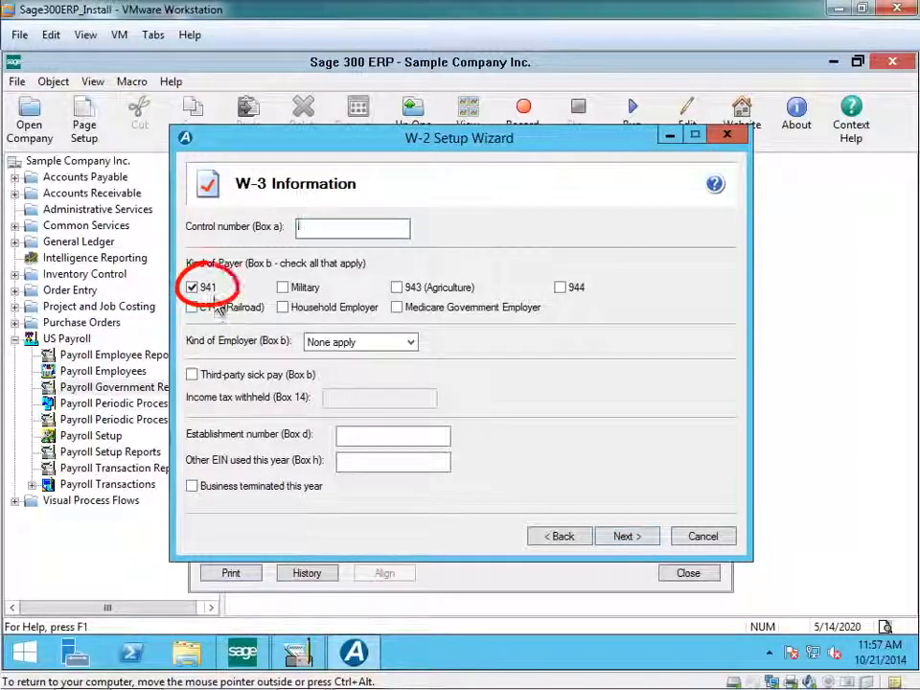
Finish the setup wizard with 941 as the kind of payer and a single payroll data file for the EIN.
{"action": "left_click", "coordinate": [625, 537]}
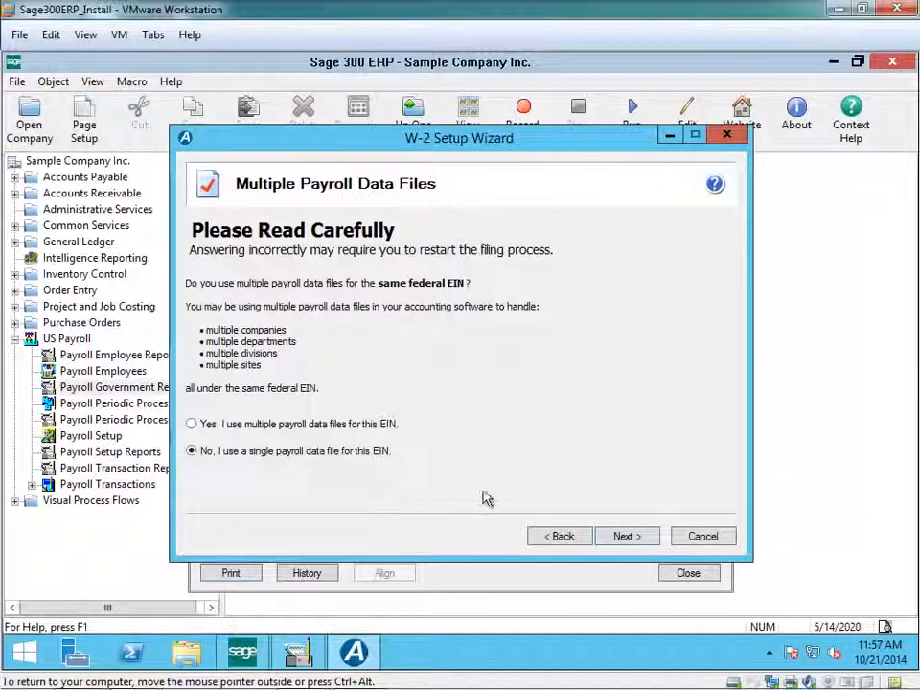
{"action": "left_click", "coordinate": [625, 537]}
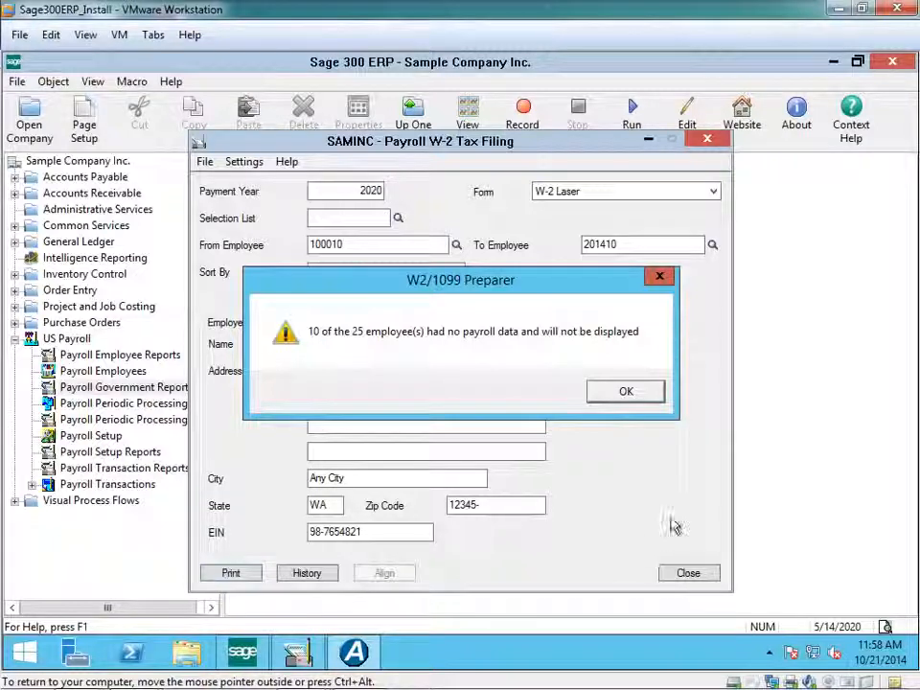
{"action": "left_click", "coordinate": [625, 394]}
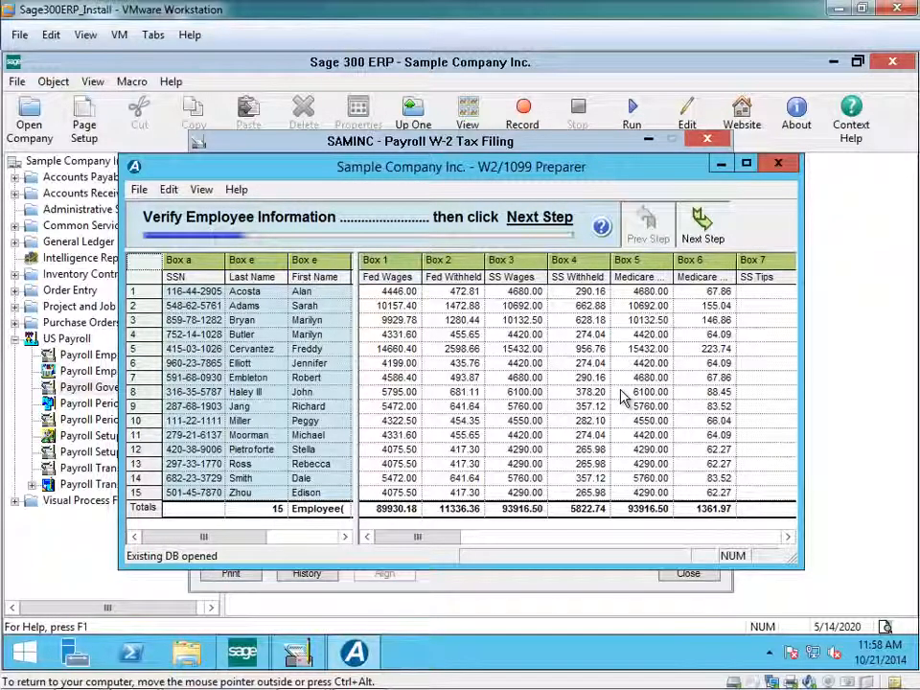
Maximize the W-2 preparer and examine the employees' name and address columns in the verification grid.
{"action": "left_click", "coordinate": [746, 163]}
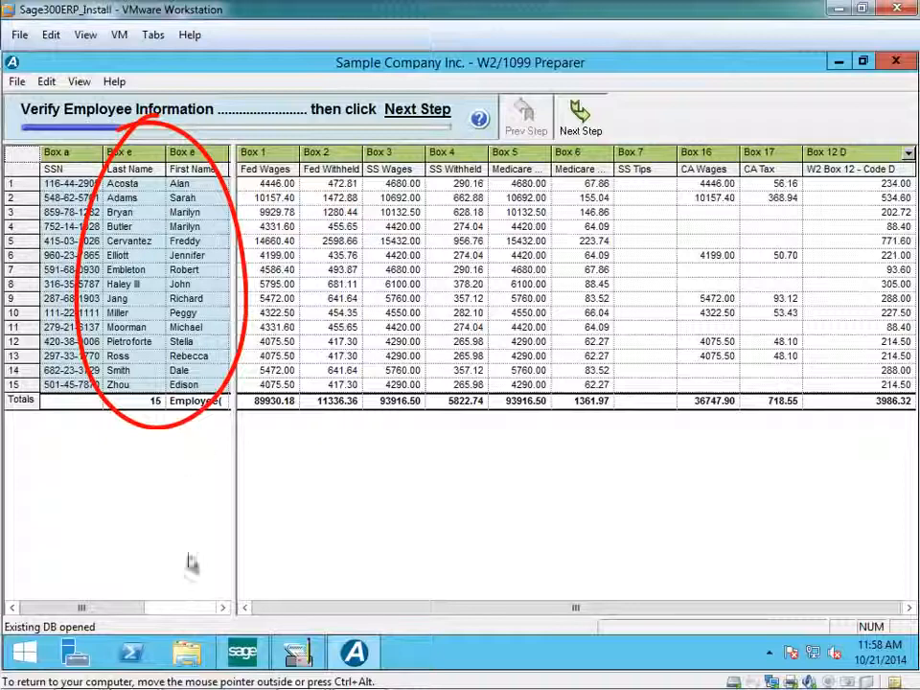
{"action": "left_click", "coordinate": [223, 609]}
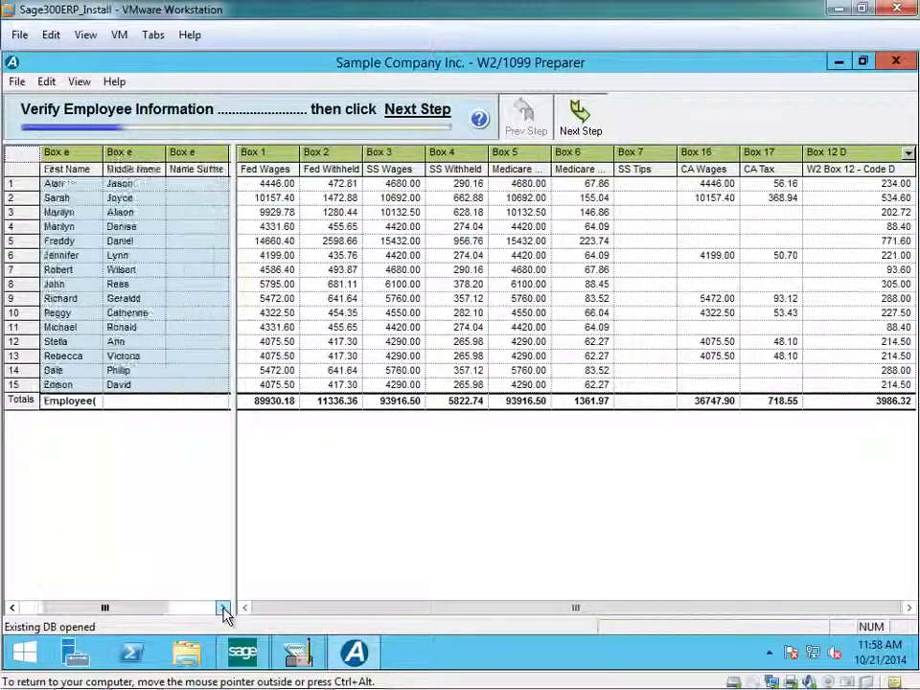
{"action": "left_click", "coordinate": [223, 609]}
{"action": "left_click", "coordinate": [223, 609]}
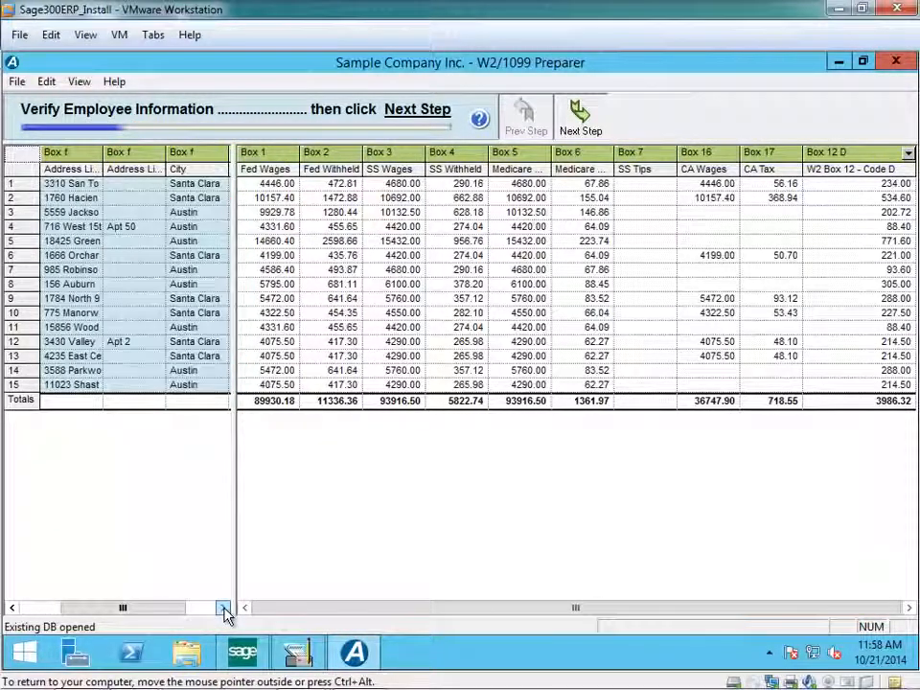
{"action": "left_click", "coordinate": [223, 608]}
{"action": "left_click", "coordinate": [224, 609]}
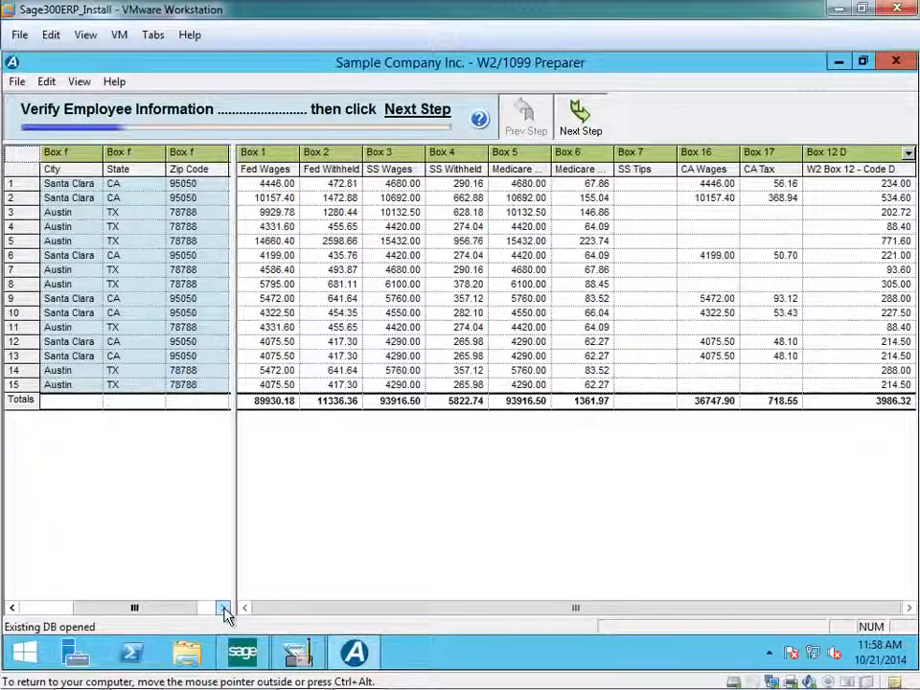
{"action": "left_click", "coordinate": [224, 609]}
{"action": "left_click", "coordinate": [224, 609]}
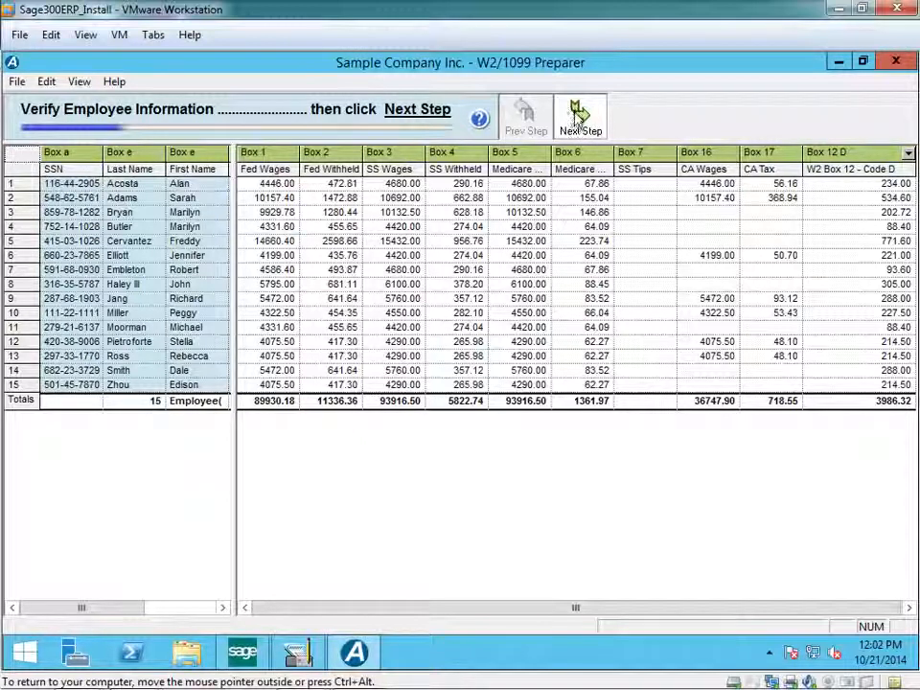
Advance through the employee and wage verification to the W-2 printing and filing options, and choose Other Options.
{"action": "left_click", "coordinate": [580, 117]}
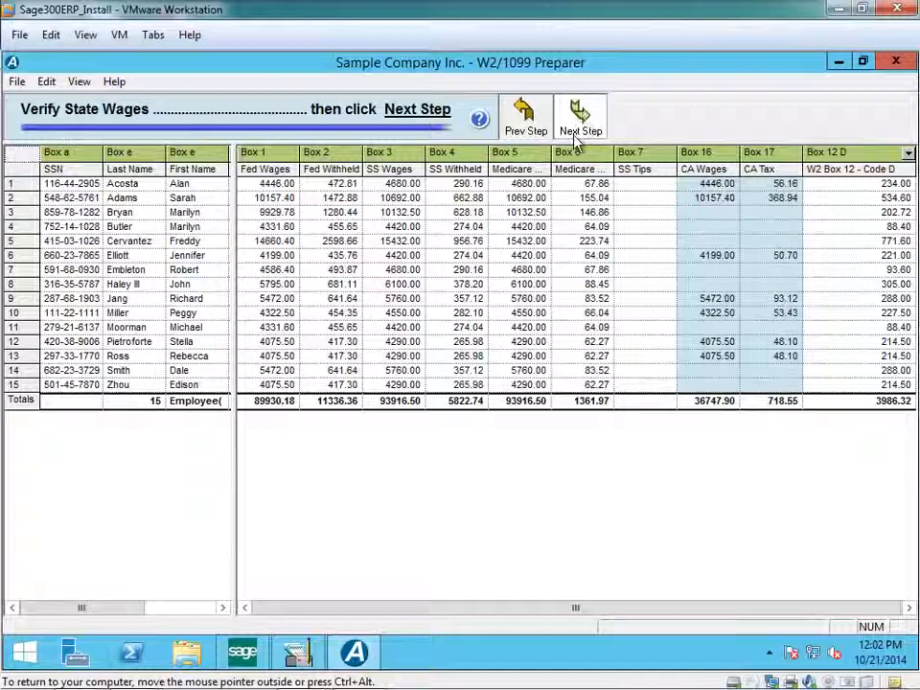
{"action": "left_click", "coordinate": [581, 117]}
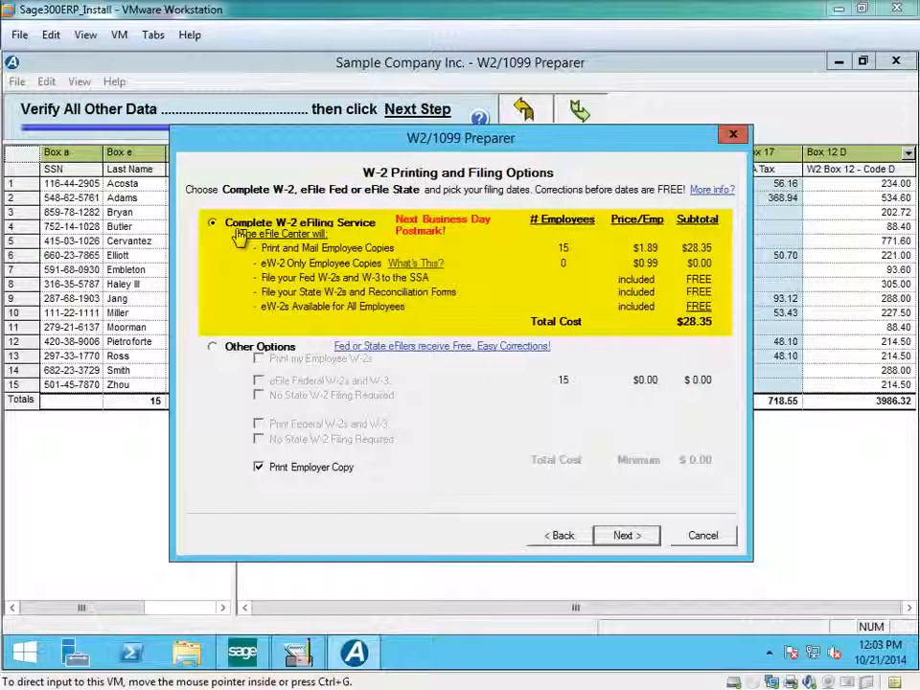
{"action": "left_click", "coordinate": [214, 350]}
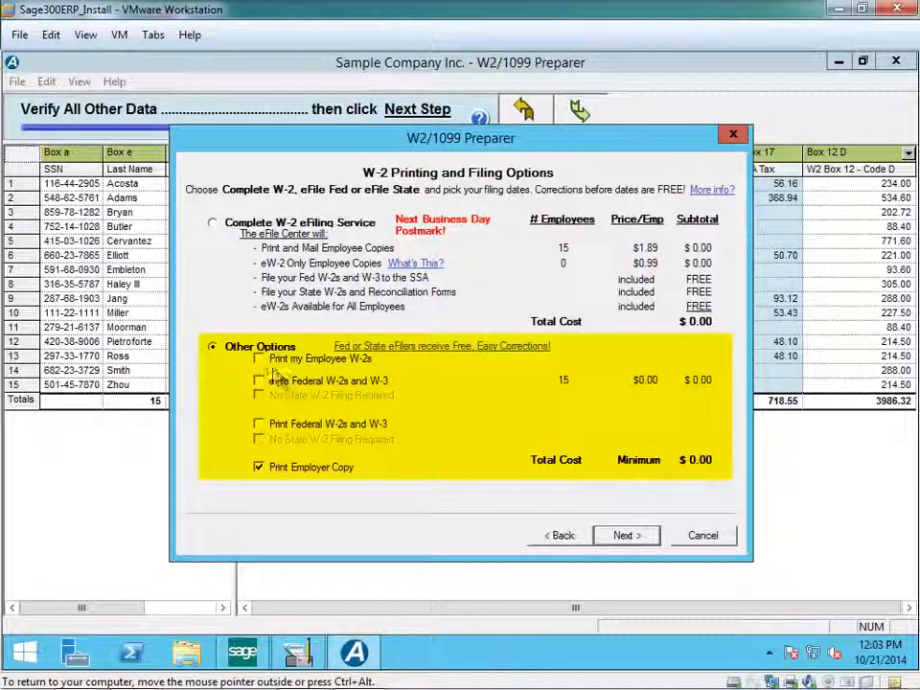
Choose to print the employee W-2s and the federal W-2s and W-3 with the employer copy, without eFiling, and accept the filing options.
{"action": "left_click", "coordinate": [258, 359]}
{"action": "left_click", "coordinate": [259, 380]}
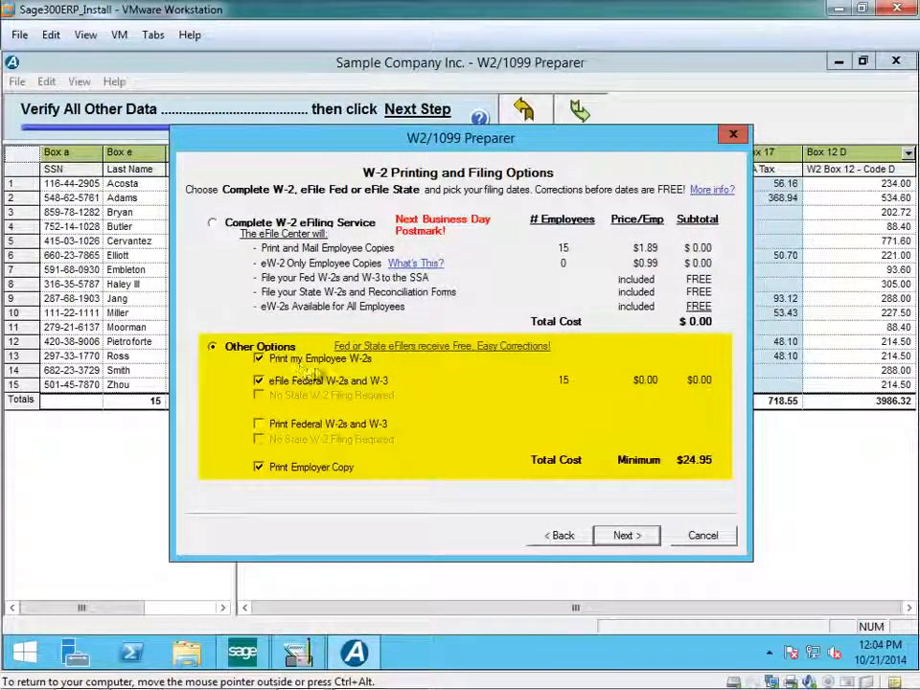
{"action": "left_click", "coordinate": [259, 384]}
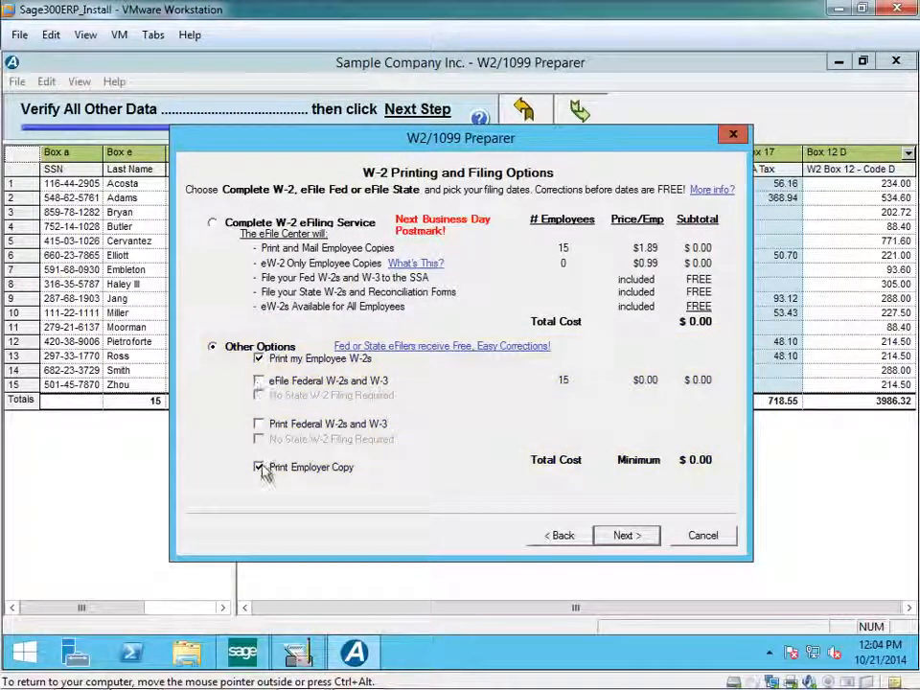
{"action": "left_click", "coordinate": [259, 423]}
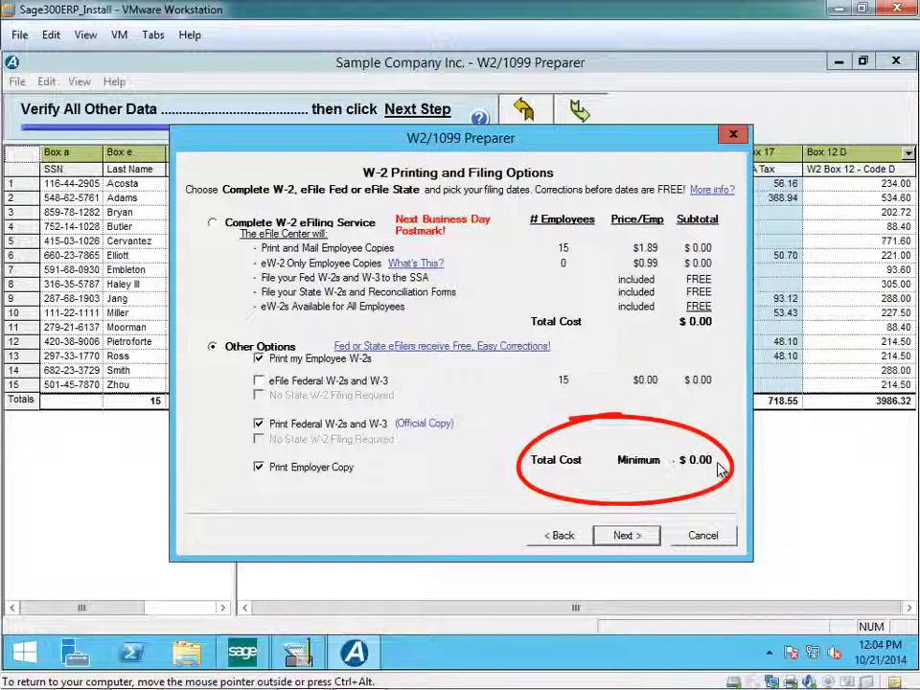
{"action": "left_click", "coordinate": [628, 536]}
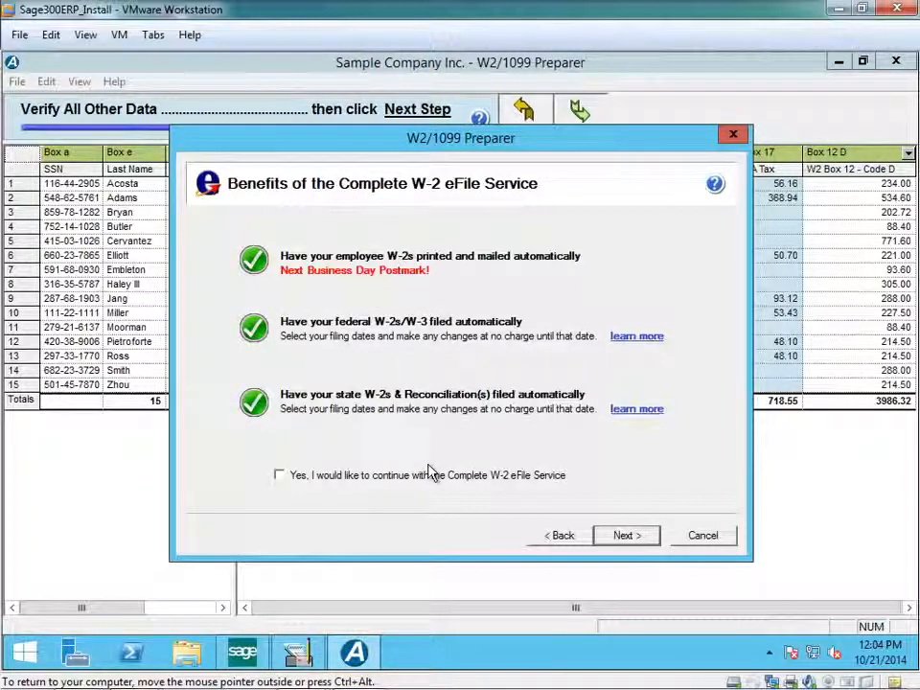
Continue without the Complete W-2 eFile Service or divider sheets, and open the selected forms for review.
{"action": "left_click", "coordinate": [637, 539]}
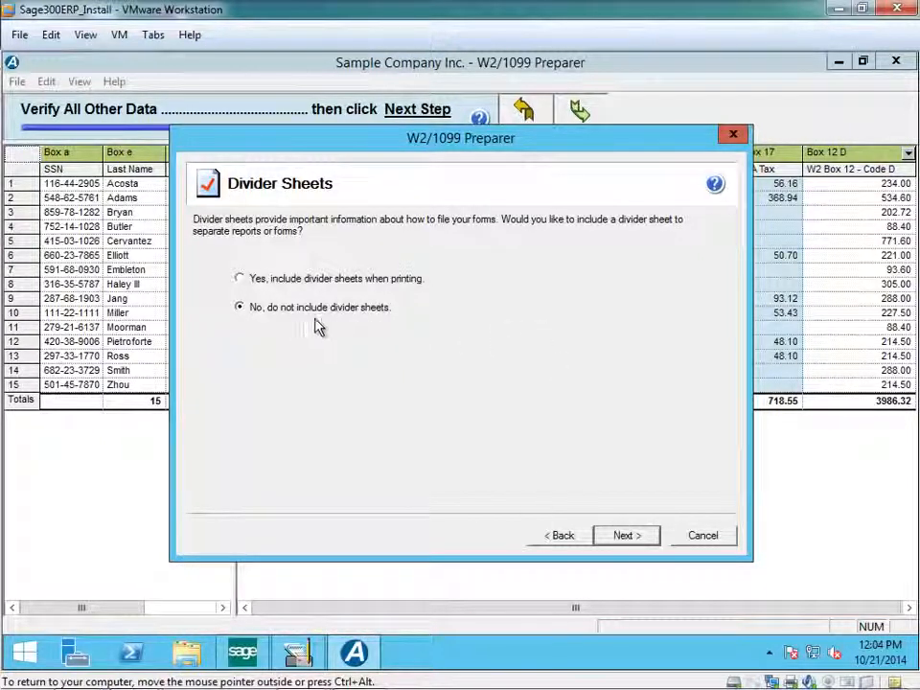
{"action": "left_click", "coordinate": [626, 536]}
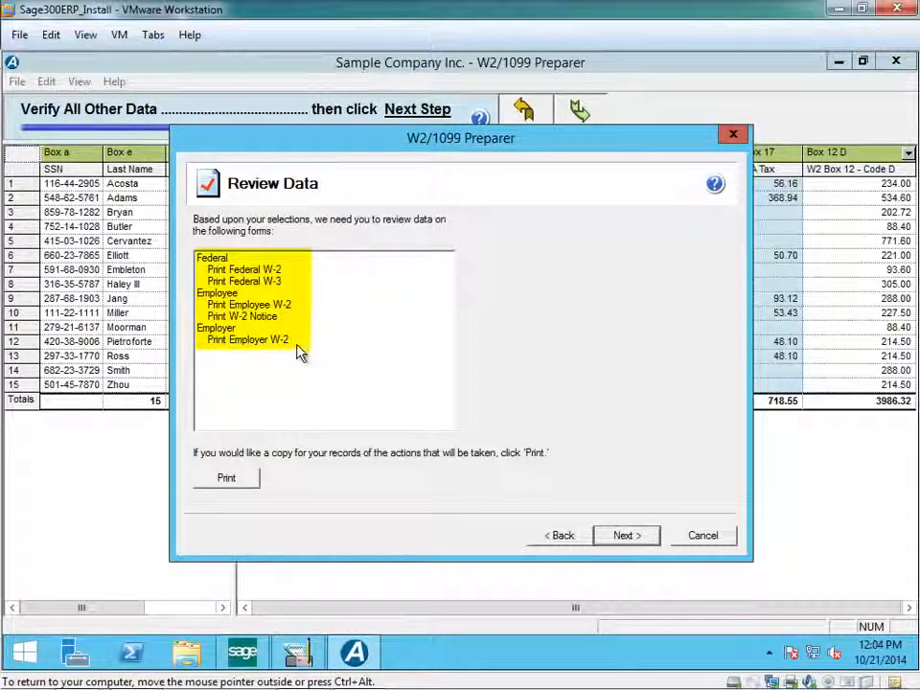
{"action": "left_click", "coordinate": [628, 540]}
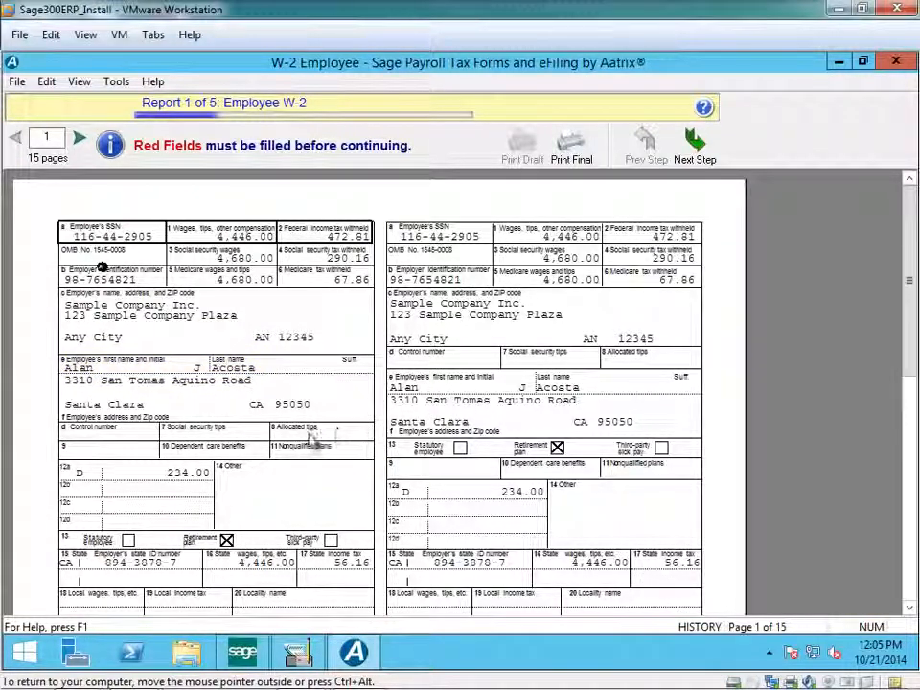
Examine the Employee W-2 report from page 1 through page 5, checking the form copies for each employee.
{"action": "scroll", "coordinate": [308, 454], "scroll_direction": "down", "scroll_amount": 2}
{"action": "scroll", "coordinate": [308, 454], "scroll_direction": "down", "scroll_amount": 4}
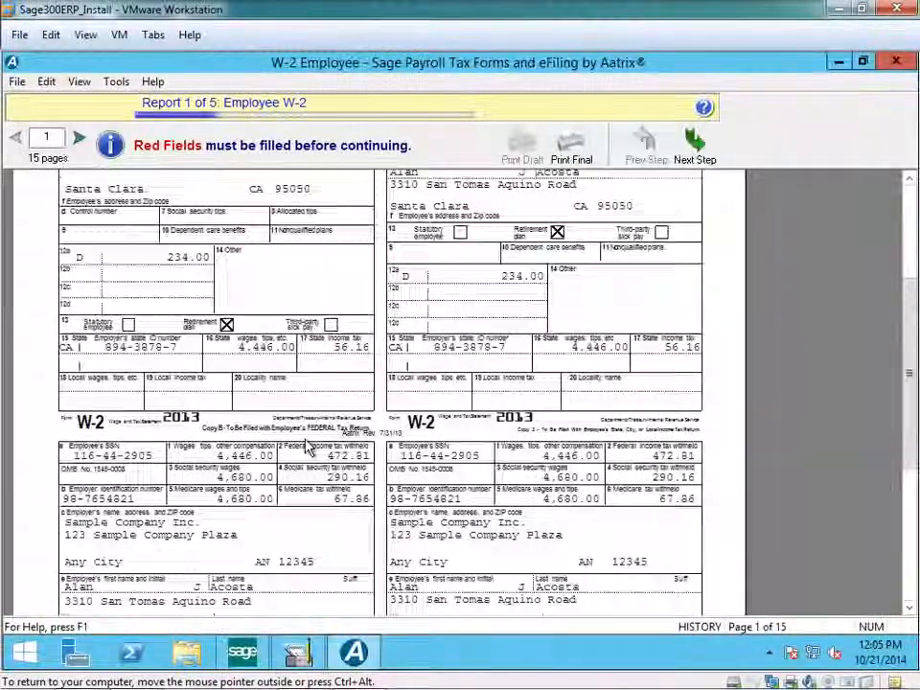
{"action": "scroll", "coordinate": [309, 450], "scroll_direction": "down", "scroll_amount": 1}
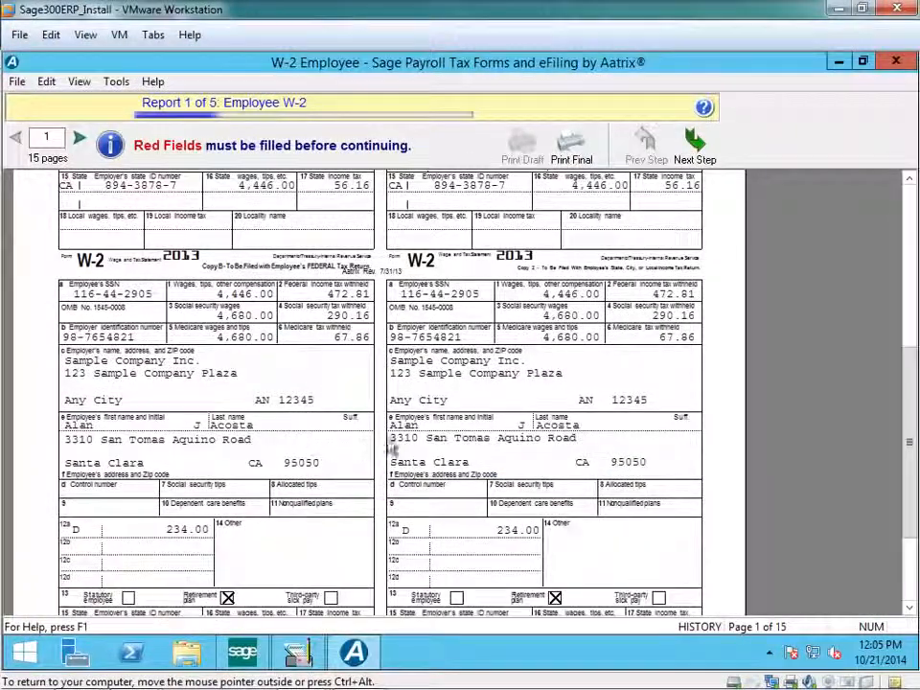
{"action": "scroll", "coordinate": [280, 441], "scroll_direction": "up", "scroll_amount": 4}
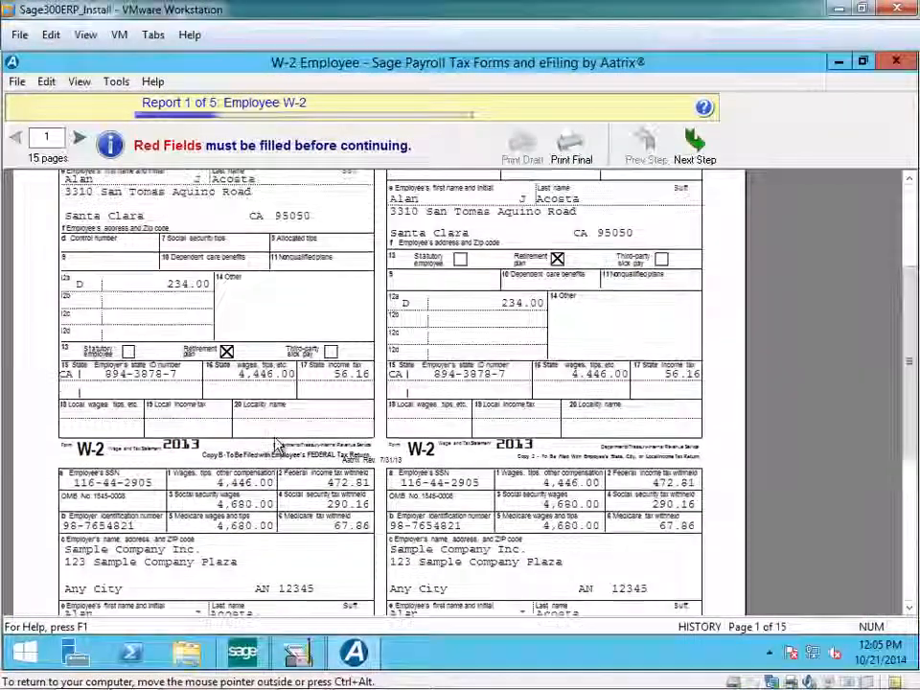
{"action": "scroll", "coordinate": [276, 446], "scroll_direction": "up", "scroll_amount": 2}
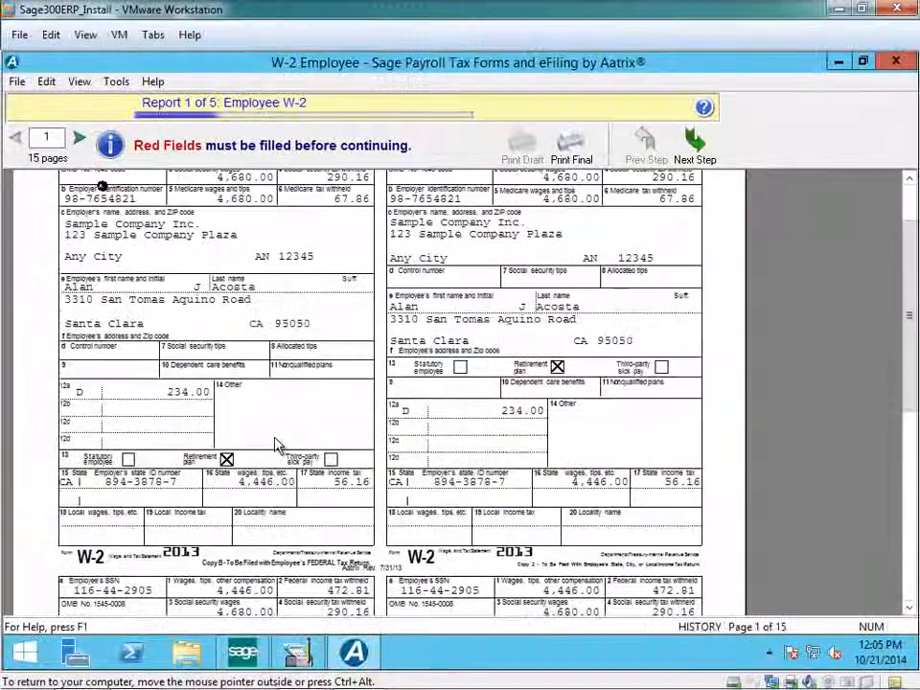
{"action": "left_click", "coordinate": [80, 139]}
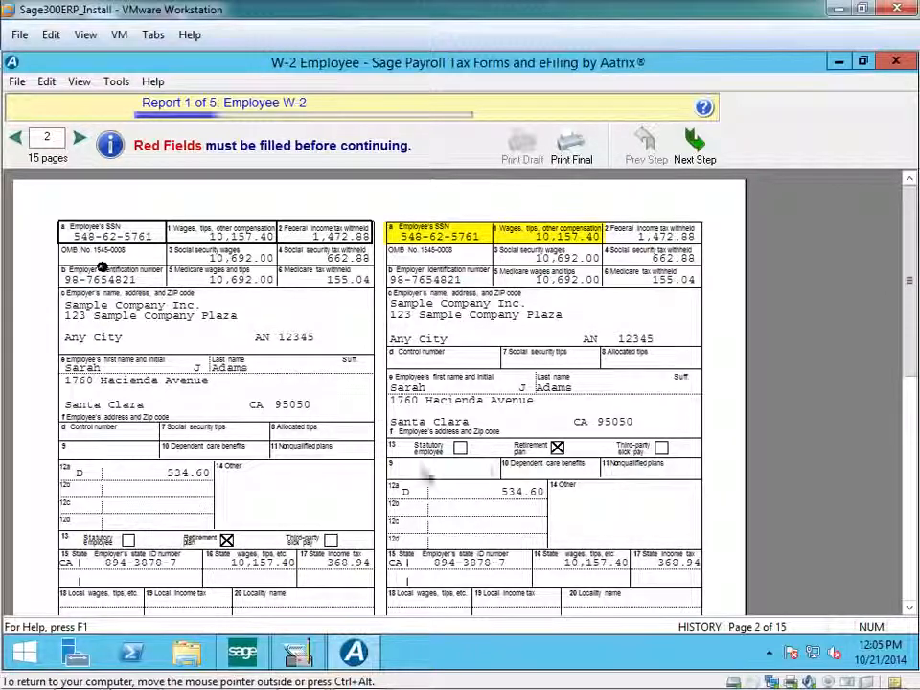
{"action": "scroll", "coordinate": [330, 491], "scroll_direction": "down", "scroll_amount": 5}
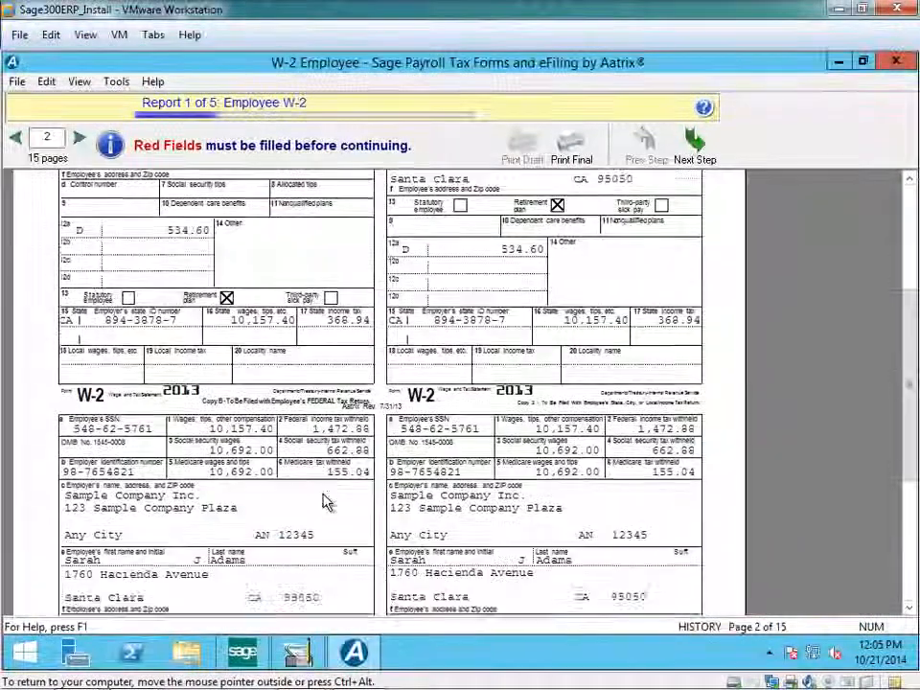
{"action": "left_click", "coordinate": [79, 137]}
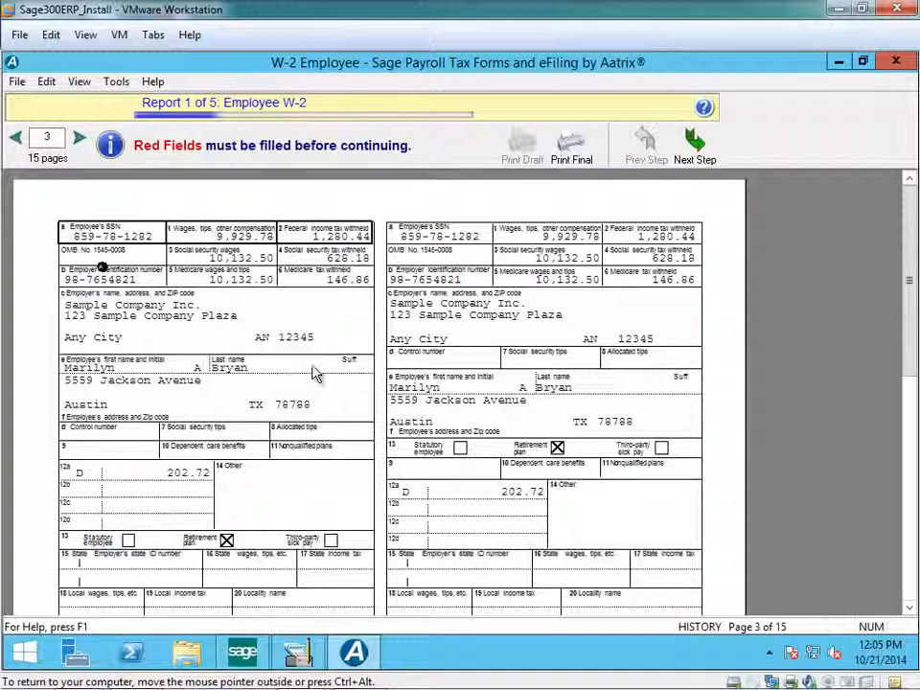
{"action": "left_click", "coordinate": [79, 139]}
{"action": "left_click", "coordinate": [78, 139]}
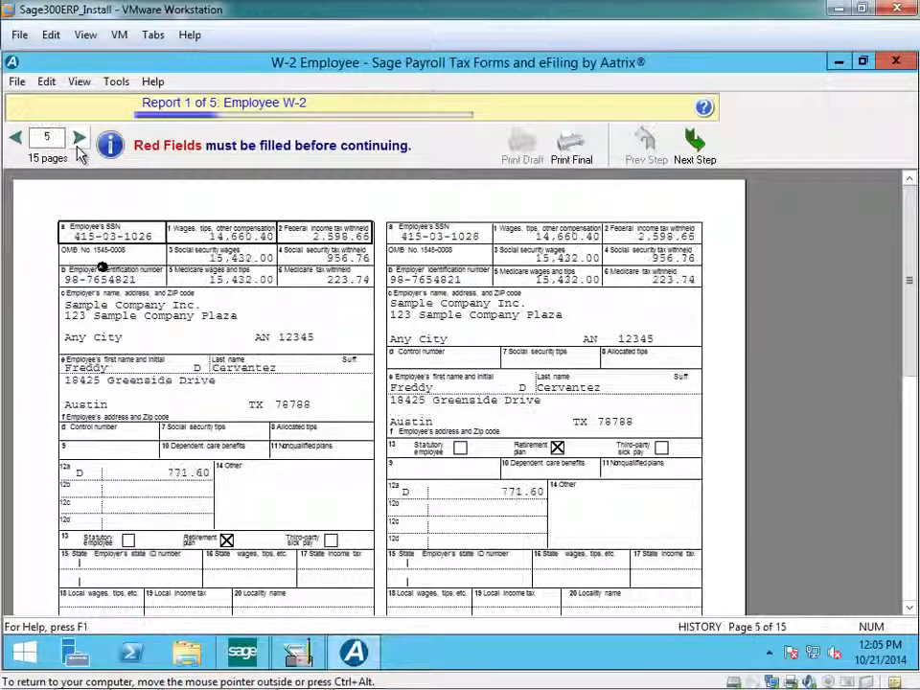